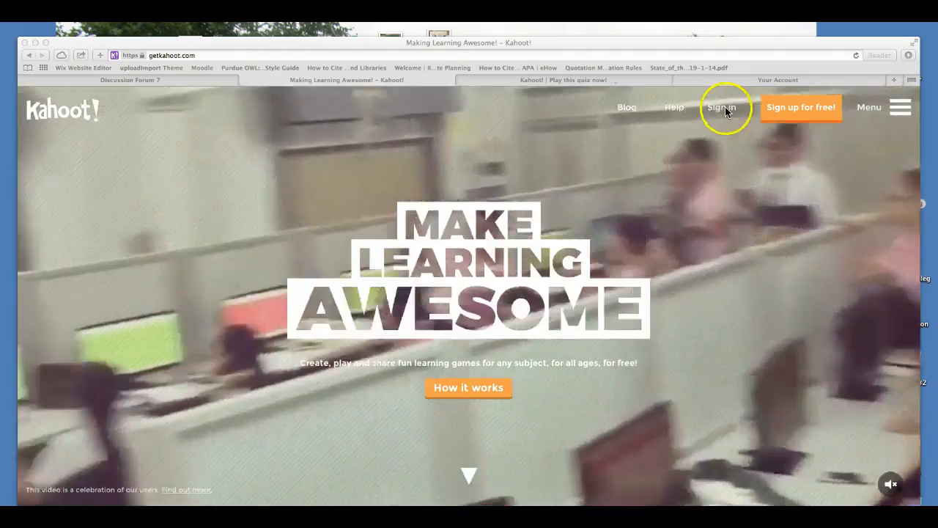
Create a new quiz 'EDIT 710 Kahoot', described 'This is a sample Kahoot.', for a University audience
left_click(722, 108)
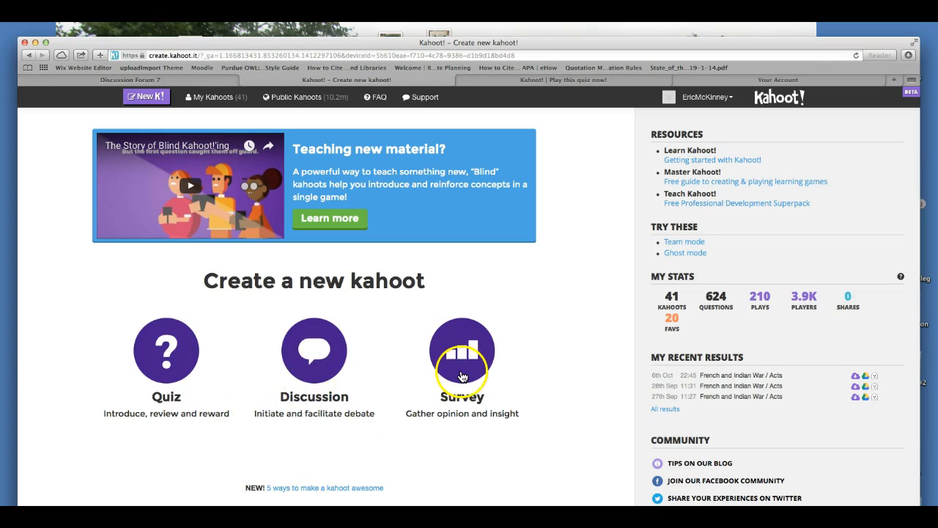
left_click(168, 364)
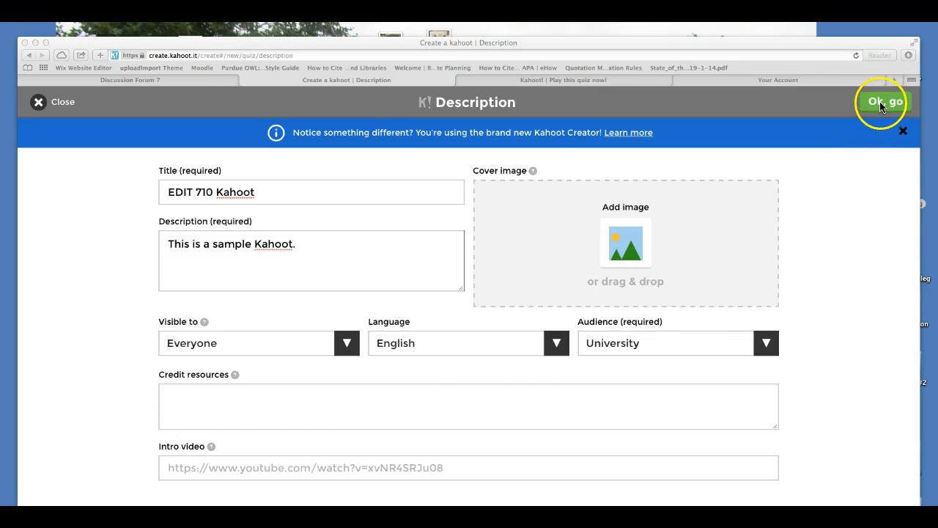
left_click(884, 104)
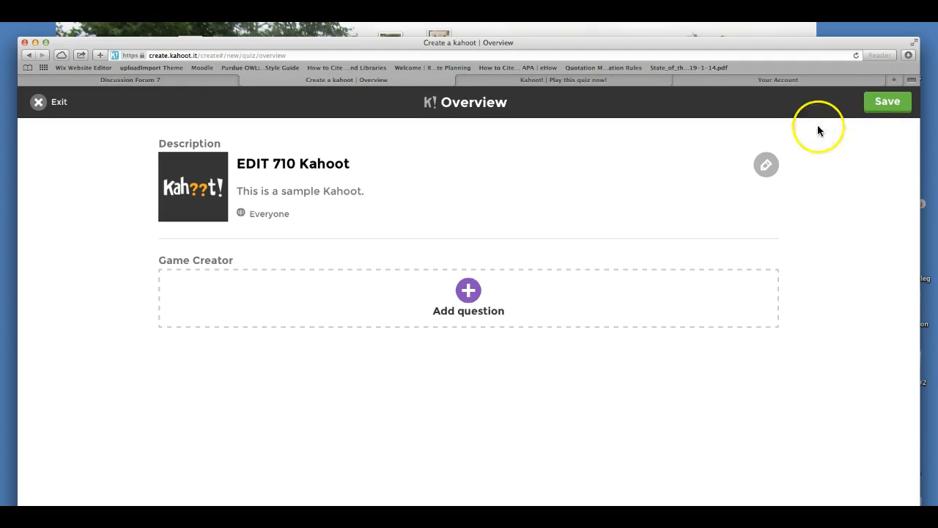
Add question 'This is the best quiz app' with answers Kahoot, Moodle, Socrative, iTunes U, Kahoot correct
left_click(468, 291)
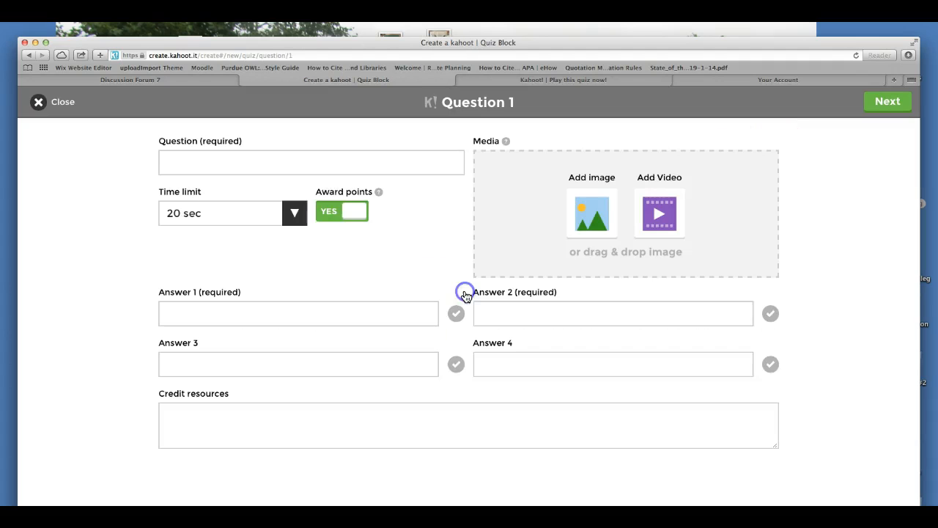
left_click(180, 162)
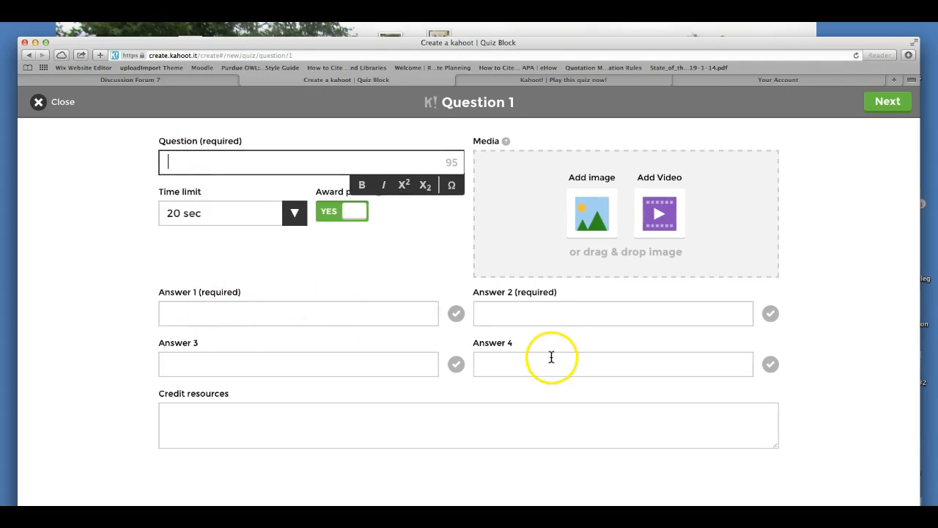
left_click(456, 315)
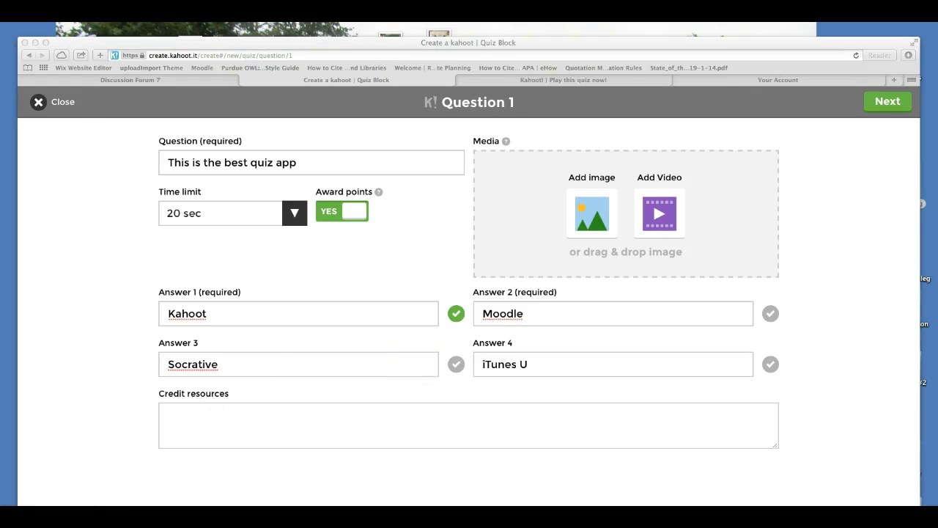
left_click(881, 102)
Go back to the EDIT 710 Kahoot overview and save it, publishing the 1-question quiz
left_click(887, 103)
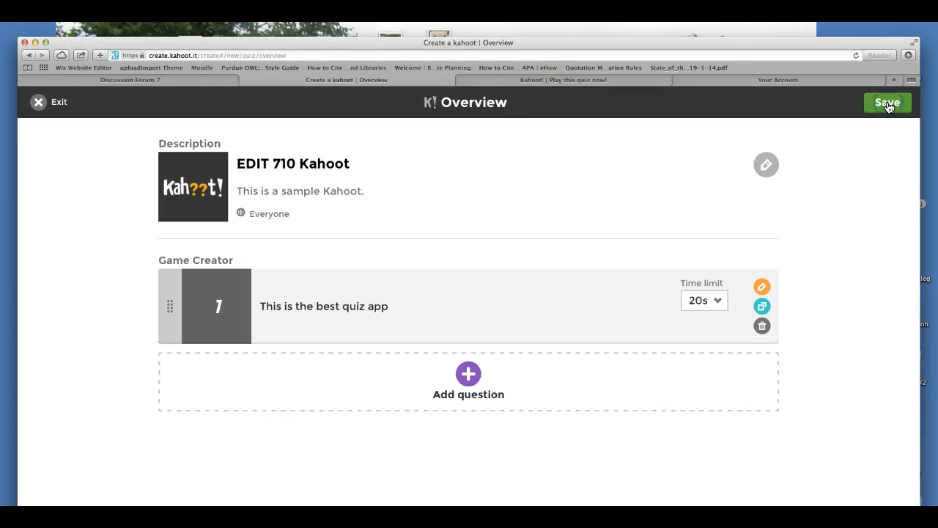
left_click(469, 377)
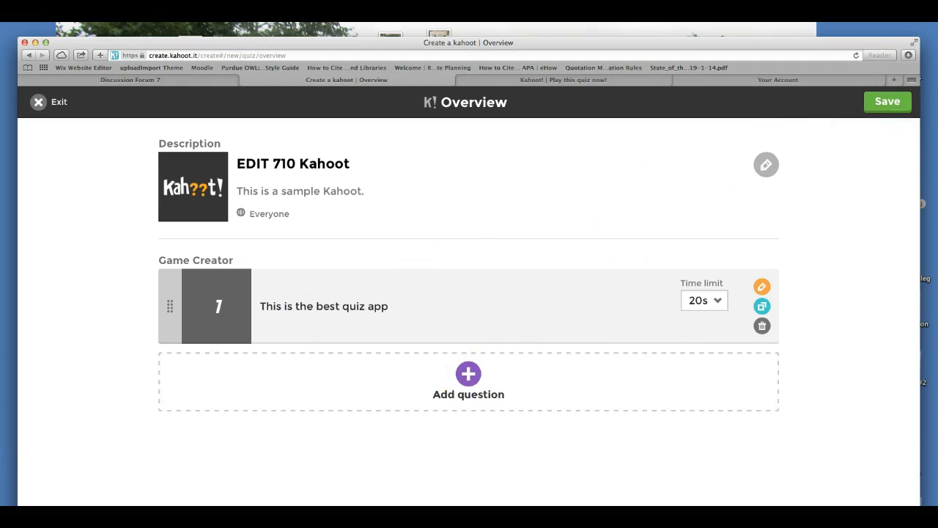
left_click(10, 504)
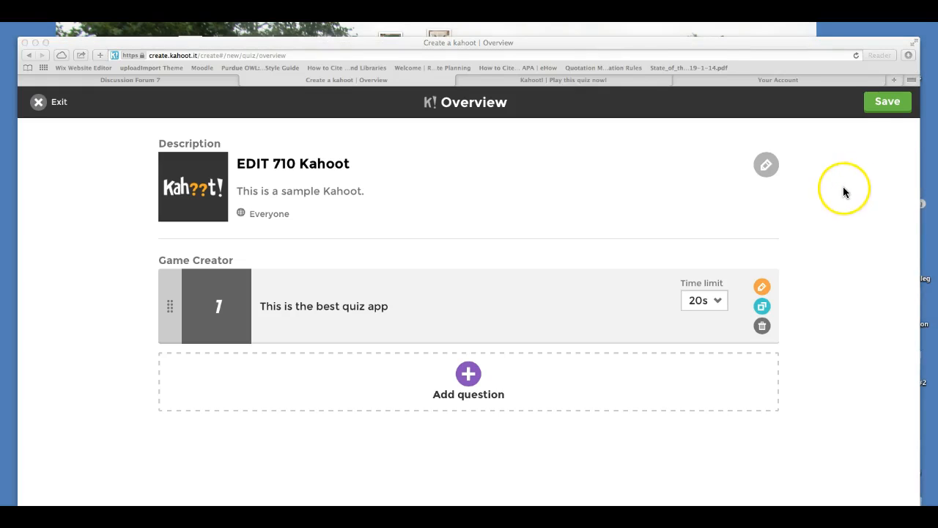
left_click(889, 102)
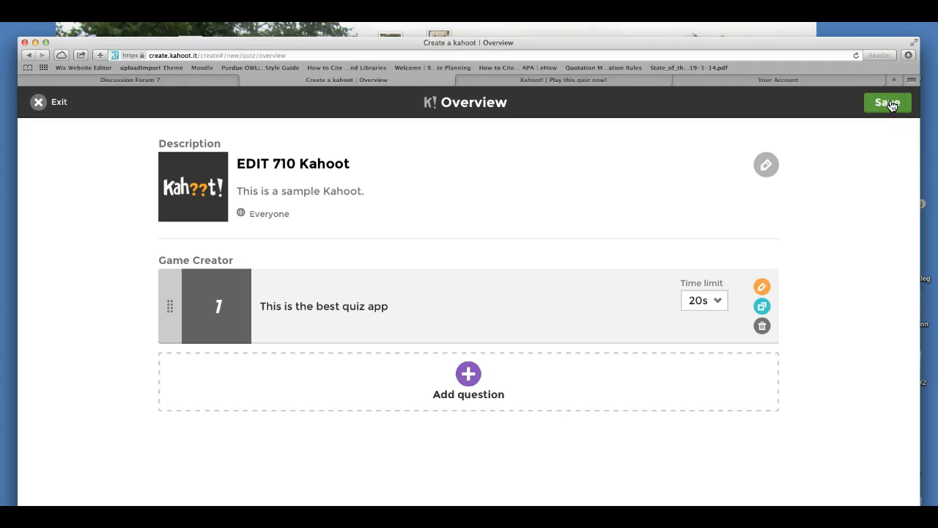
left_click(889, 103)
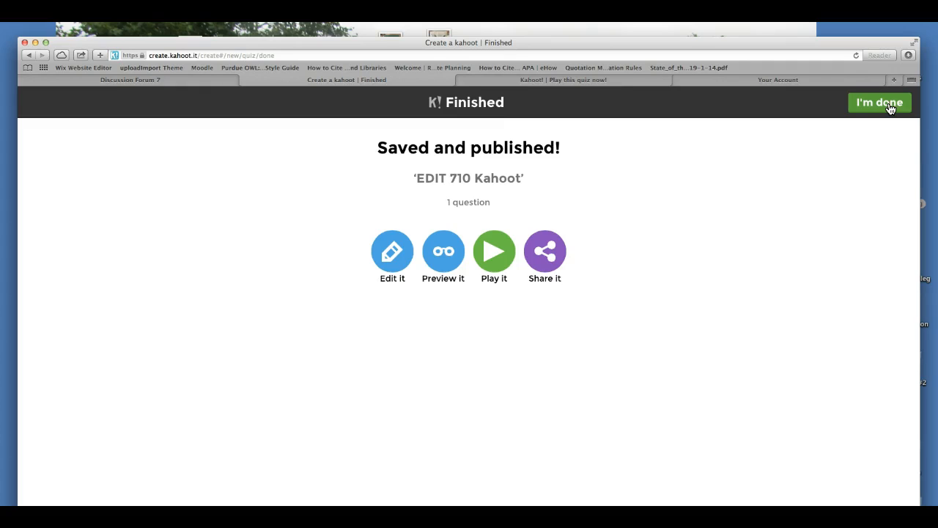
Leave the Finished page and choose Play on EDIT 710 Kahoot from Created by me
left_click(889, 107)
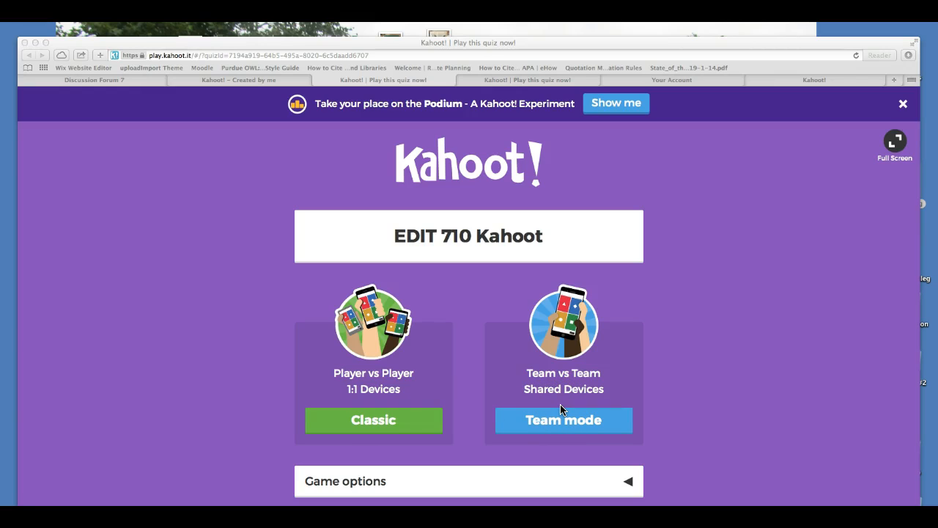
Launch a Classic player-vs-player game, opening the lobby with a game PIN
left_click(372, 425)
left_click(373, 426)
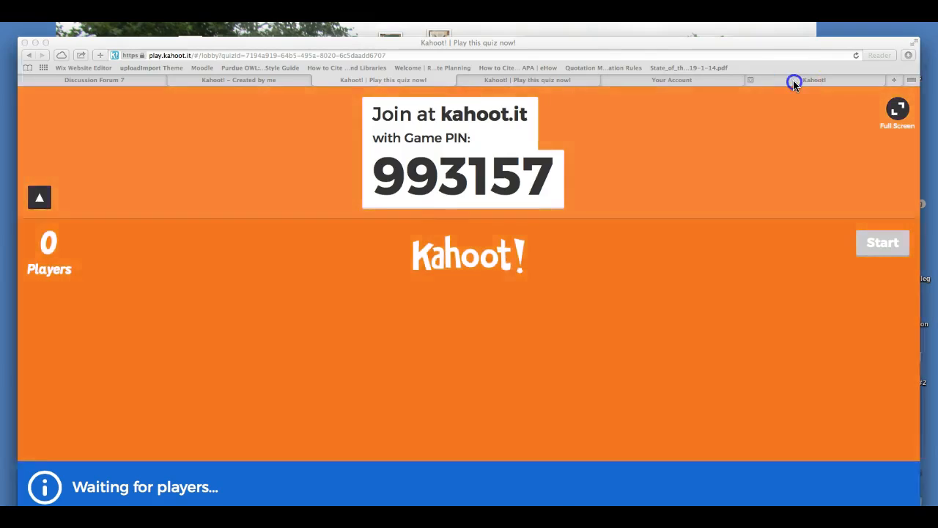
On the player's join page, enter game PIN 993157
left_click(793, 80)
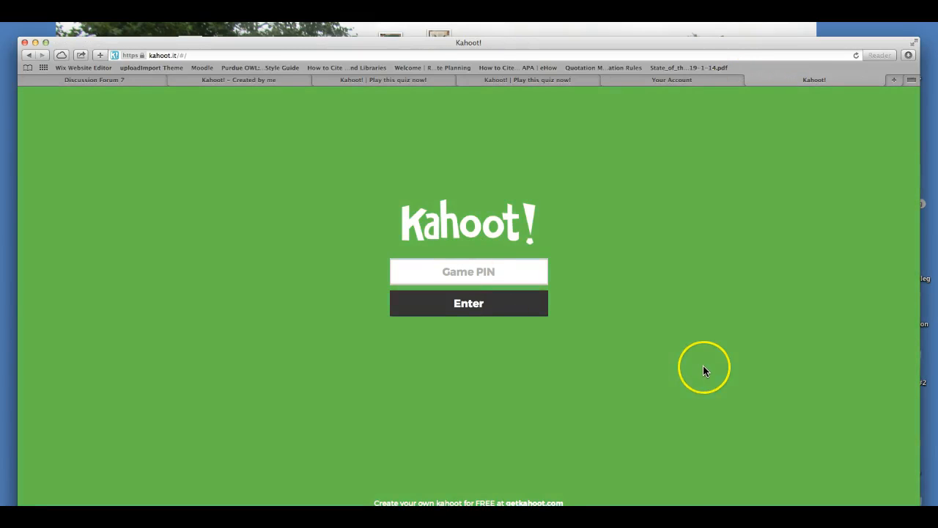
left_click(535, 78)
left_click(667, 80)
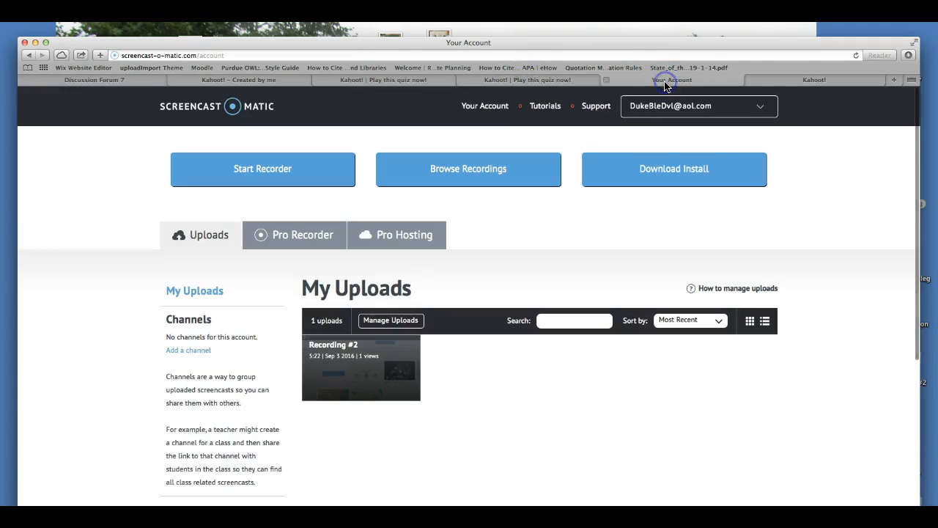
left_click(376, 81)
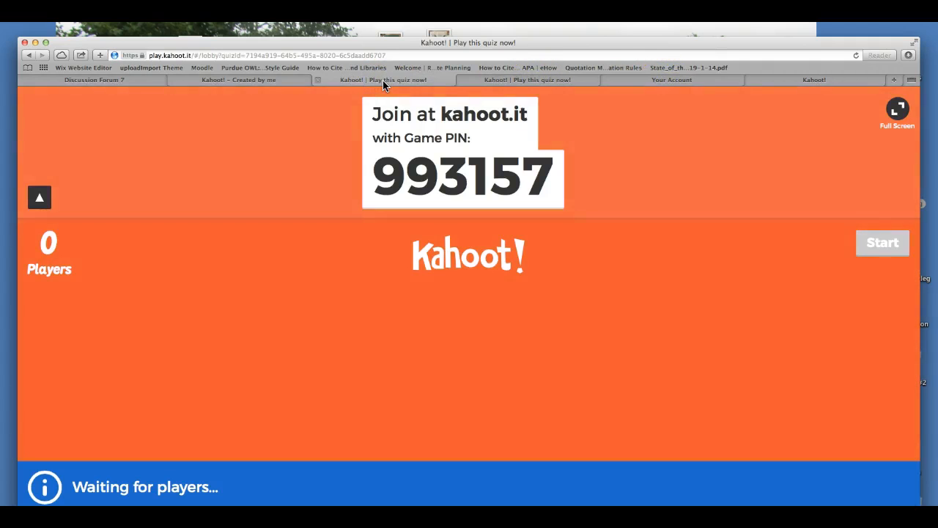
left_click(821, 80)
left_click(508, 276)
type("993157")
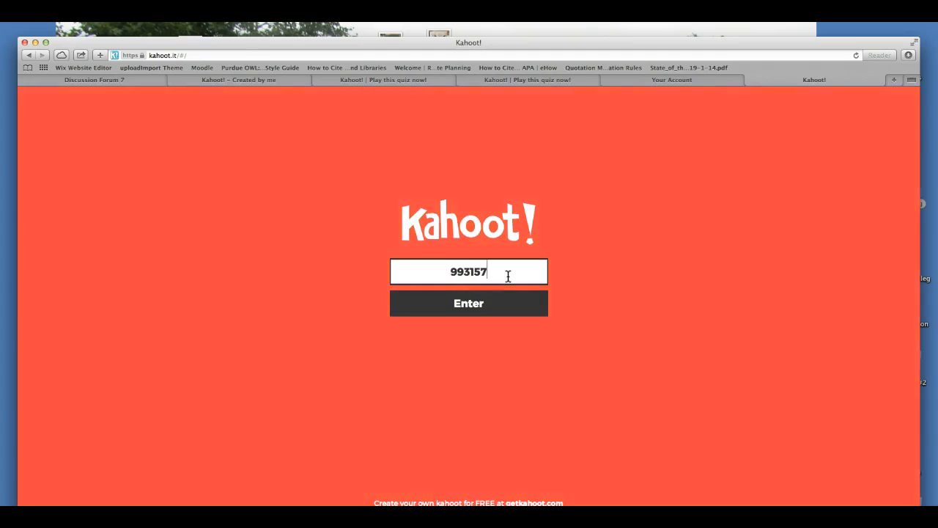
key("Return")
Join the game under the player's nickname
left_click(497, 269)
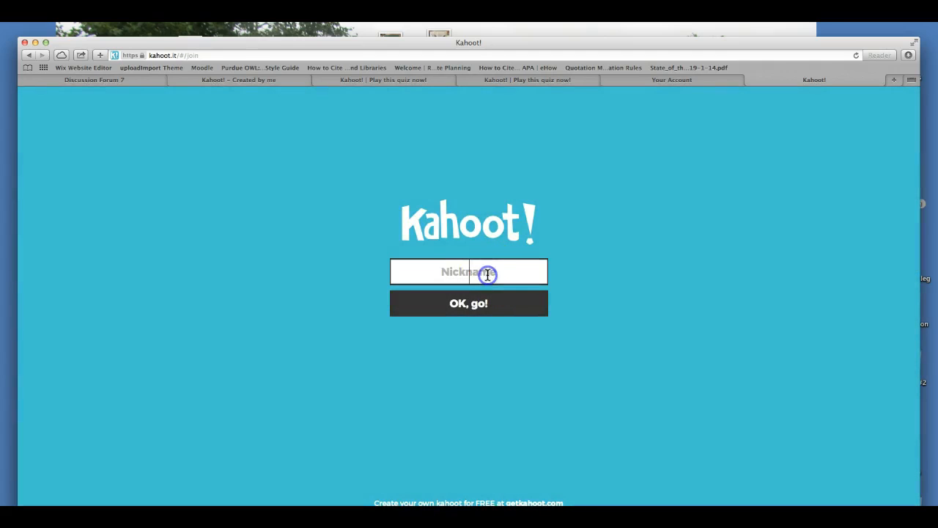
type("Eric")
left_click(484, 285)
left_click(465, 311)
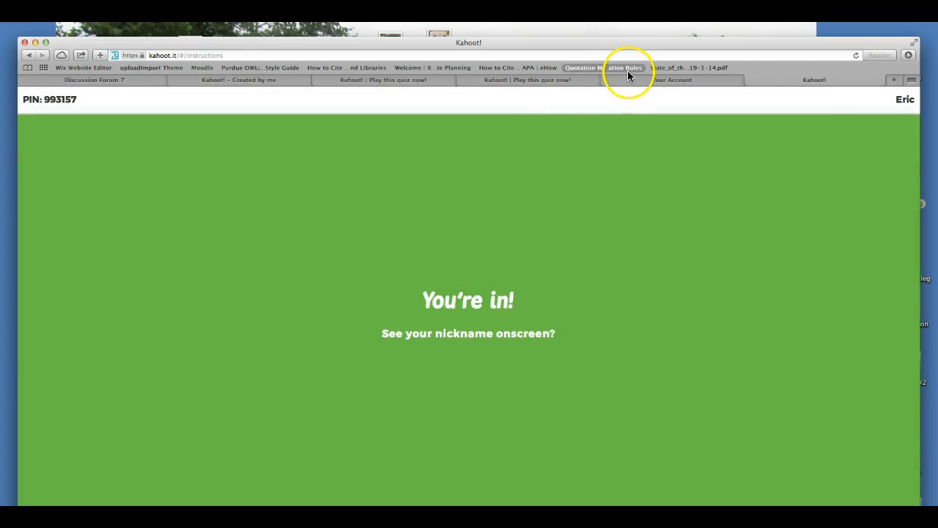
Return to the host lobby for PIN 993157 and start the game with one player
left_click(549, 81)
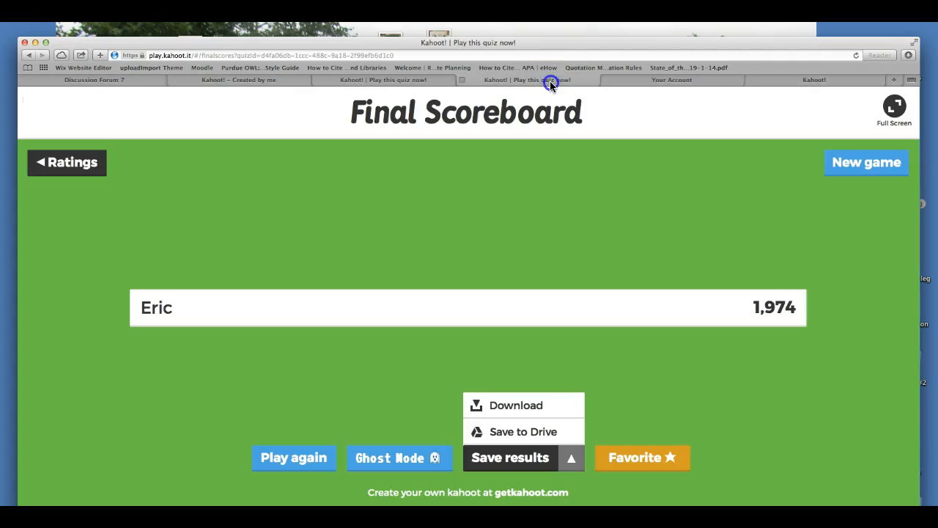
left_click(401, 80)
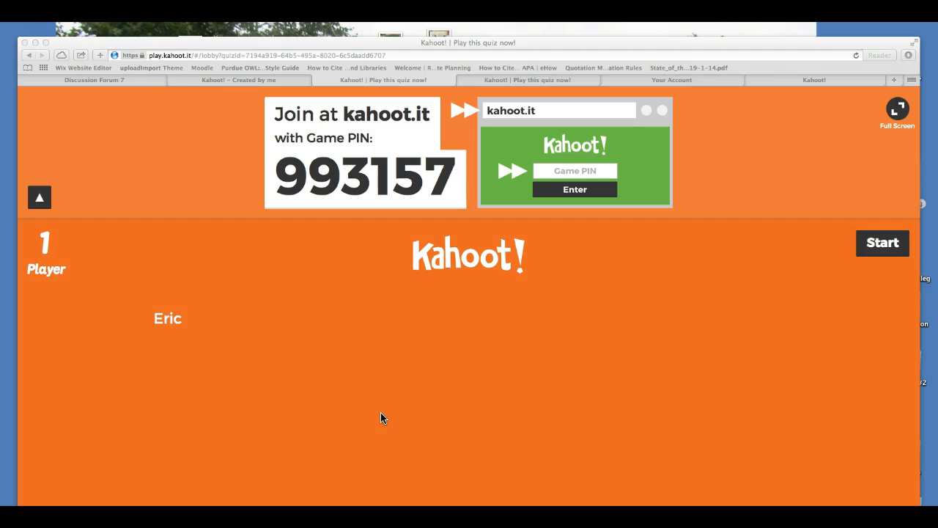
left_click(879, 244)
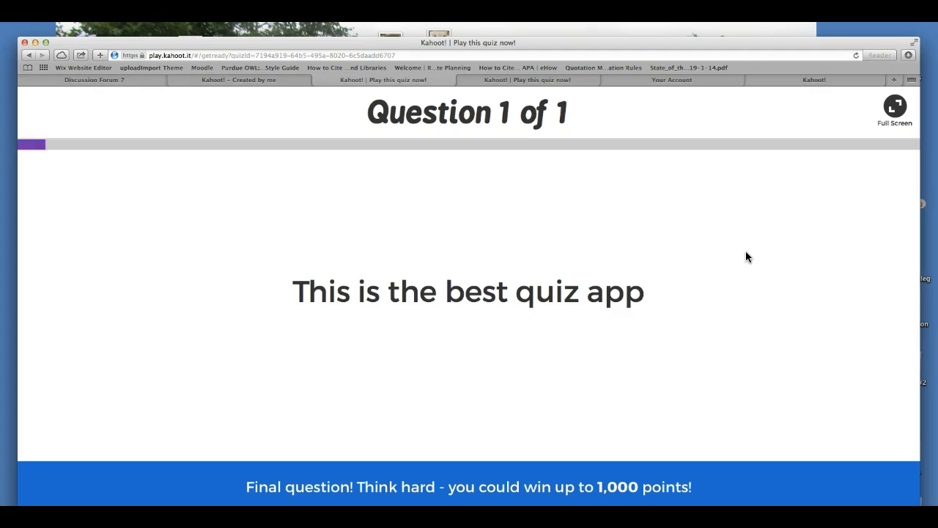
As the player, answer with the red Kahoot tile, then view the host's answer chart
left_click(775, 79)
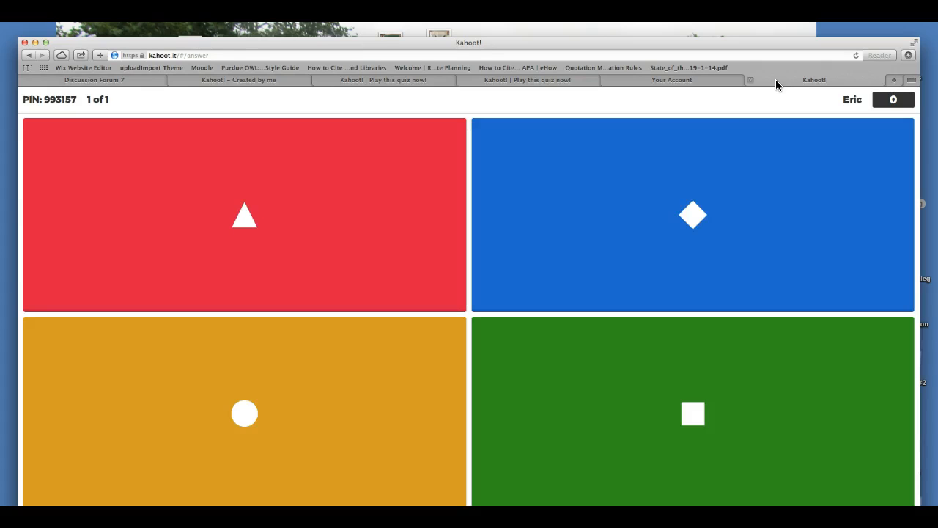
left_click(554, 80)
left_click(416, 82)
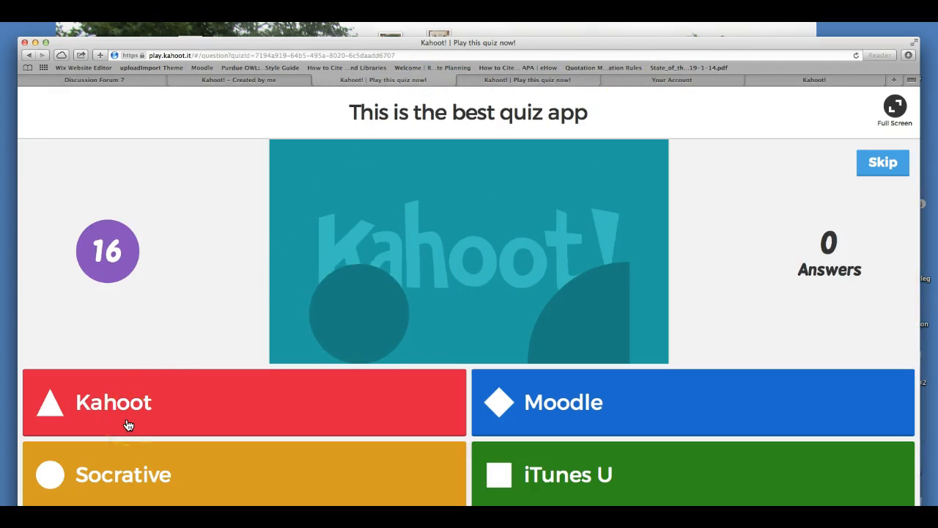
left_click(829, 82)
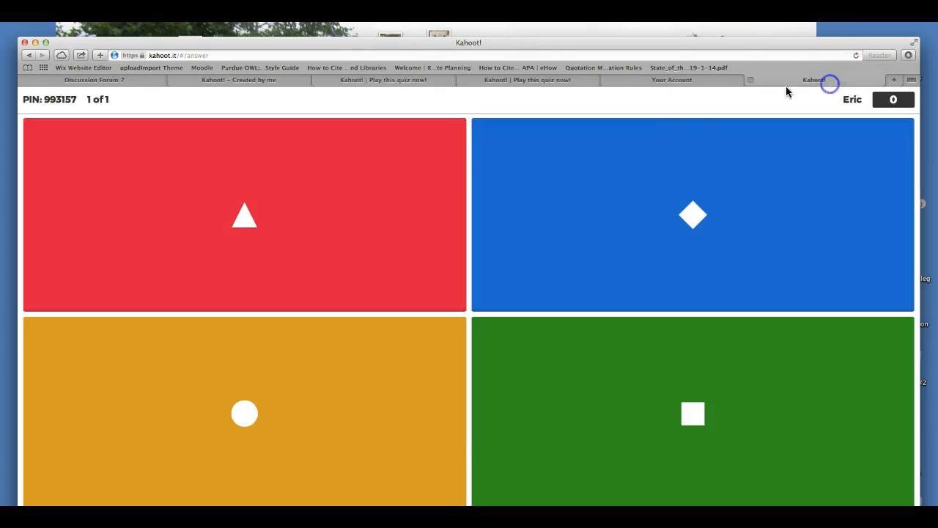
left_click(214, 214)
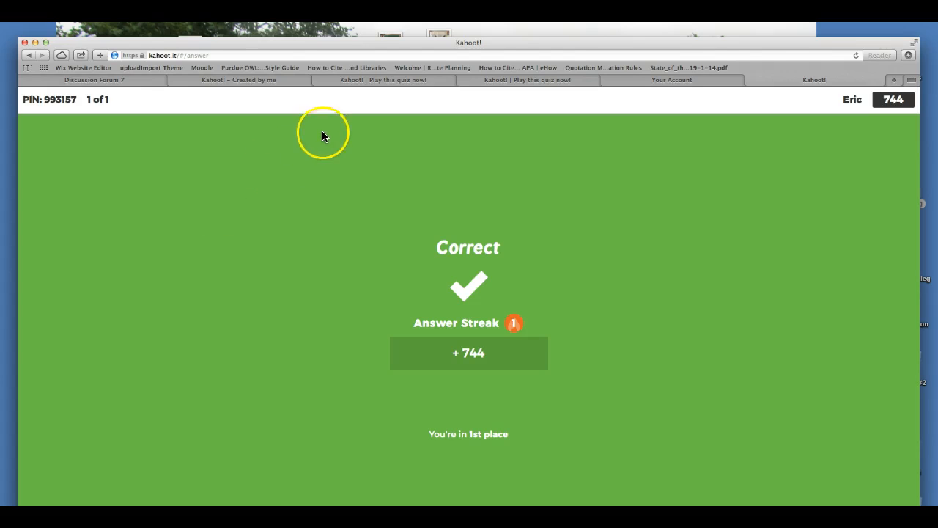
left_click(380, 80)
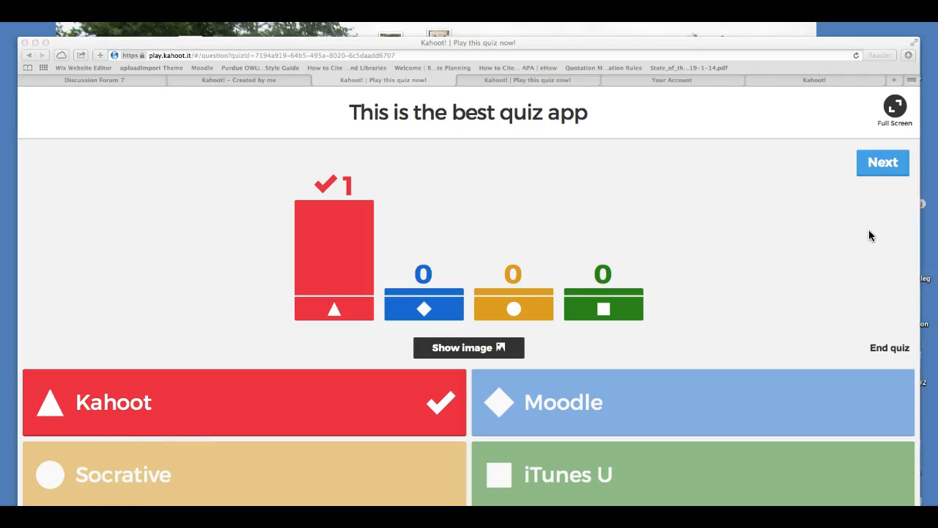
Advance to the Scoreboard showing 744 points, then open the results .xls in Excel
left_click(882, 164)
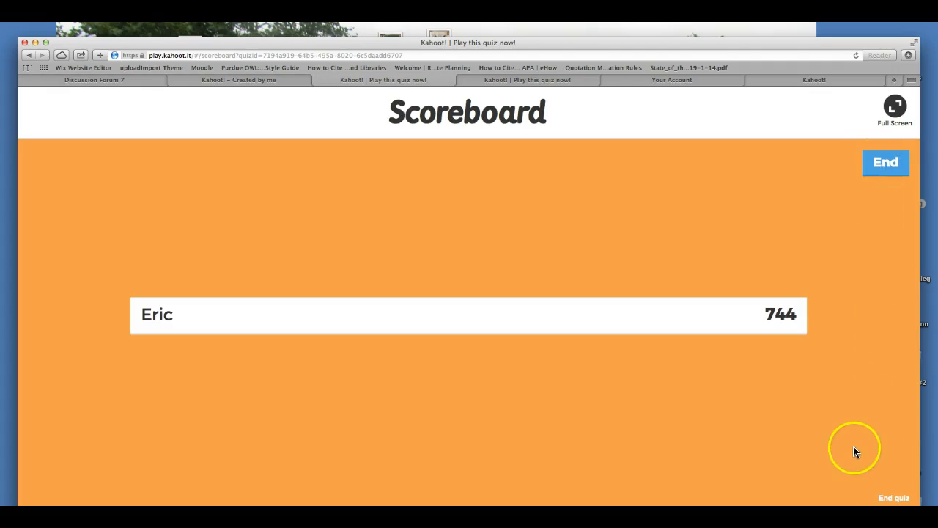
left_click(831, 501)
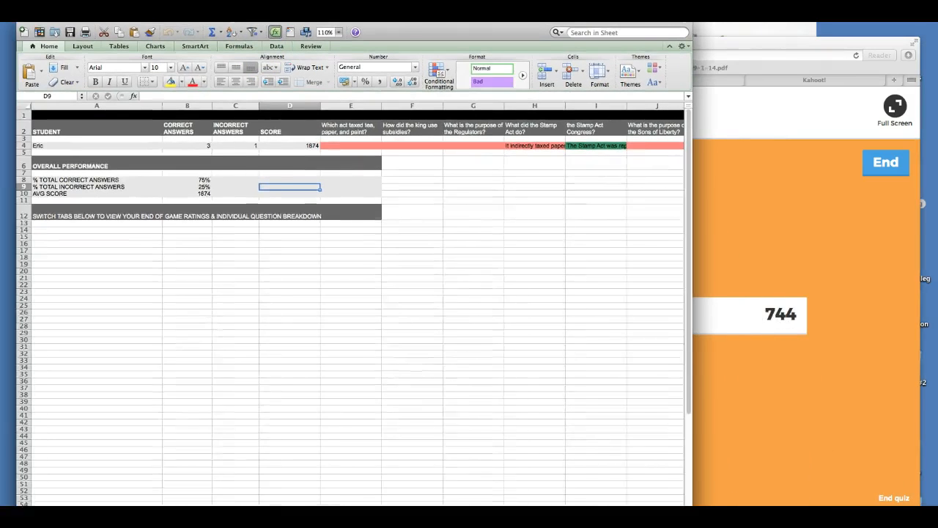
Scroll through the results sheet: 3 correct, 1 incorrect, 75% correct, average score 1874
scroll(210, 185, "down", 4)
scroll(210, 184, "up", 4)
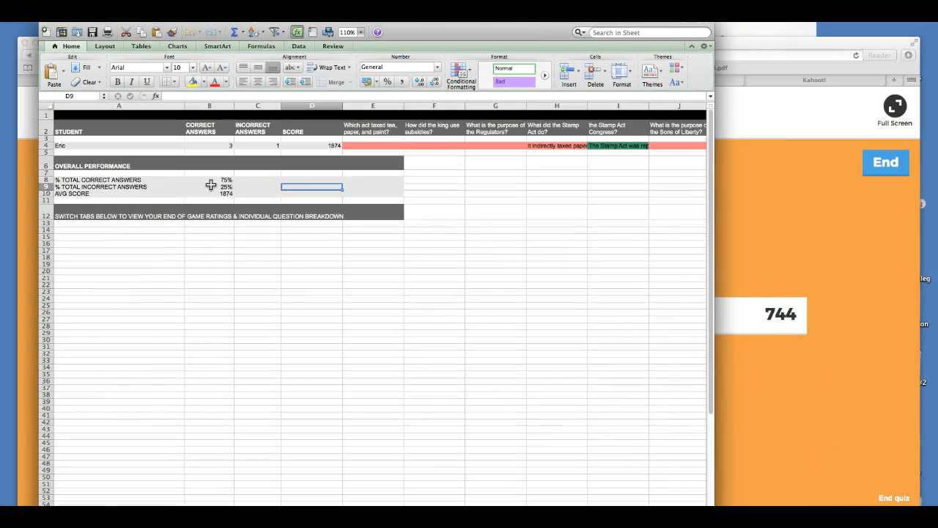
scroll(423, 157, "right", 5)
scroll(423, 157, "left", 5)
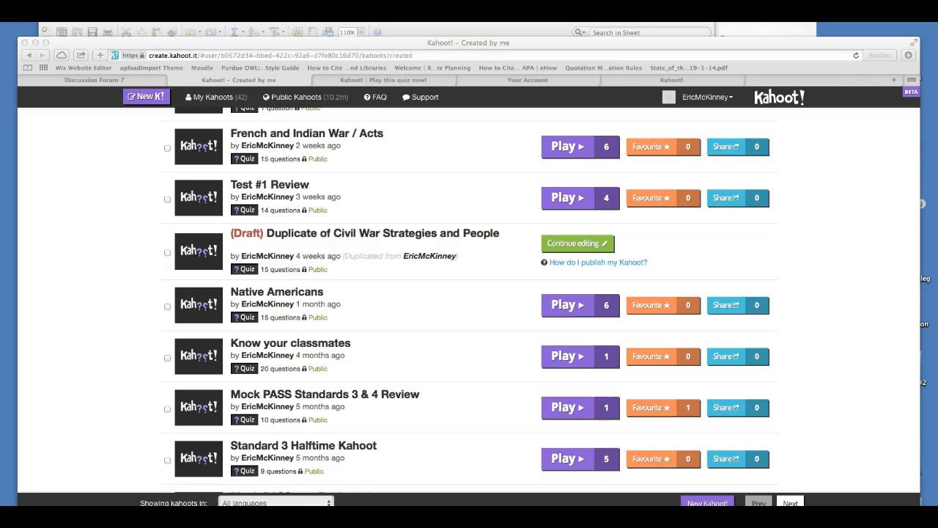
scroll(282, 405, "down", 3)
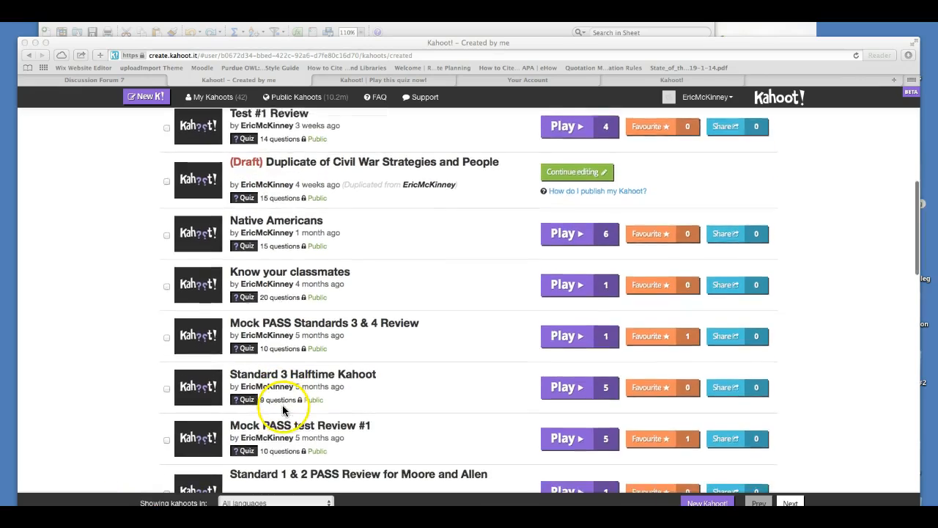
scroll(287, 402, "down", 5)
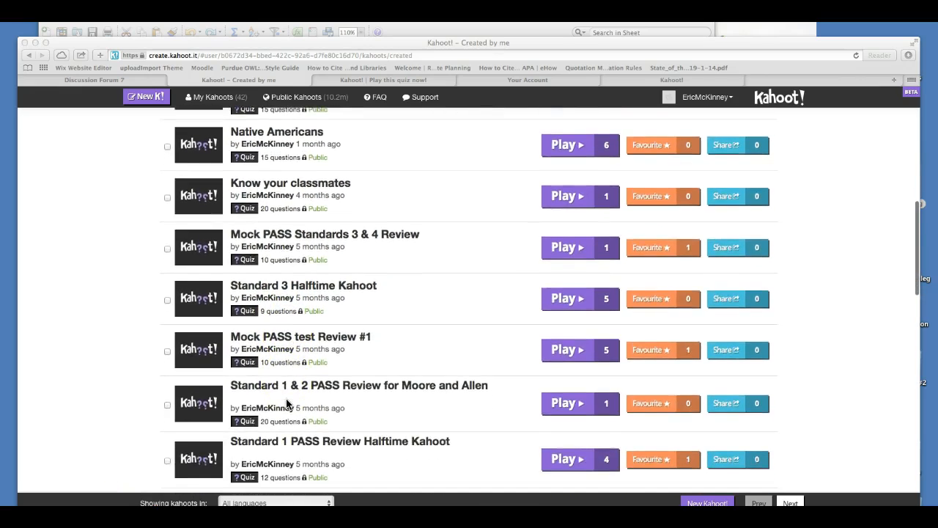
scroll(286, 398, "down", 3)
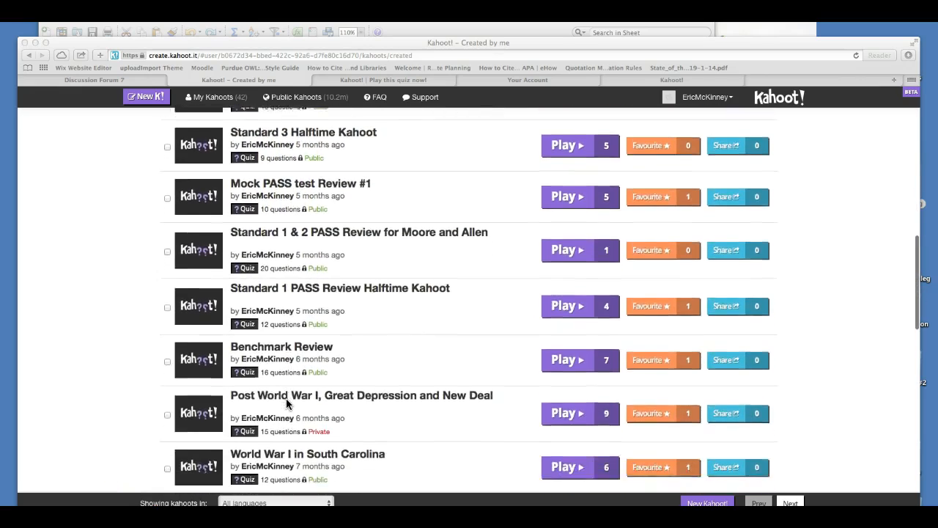
scroll(163, 445, "down", 2)
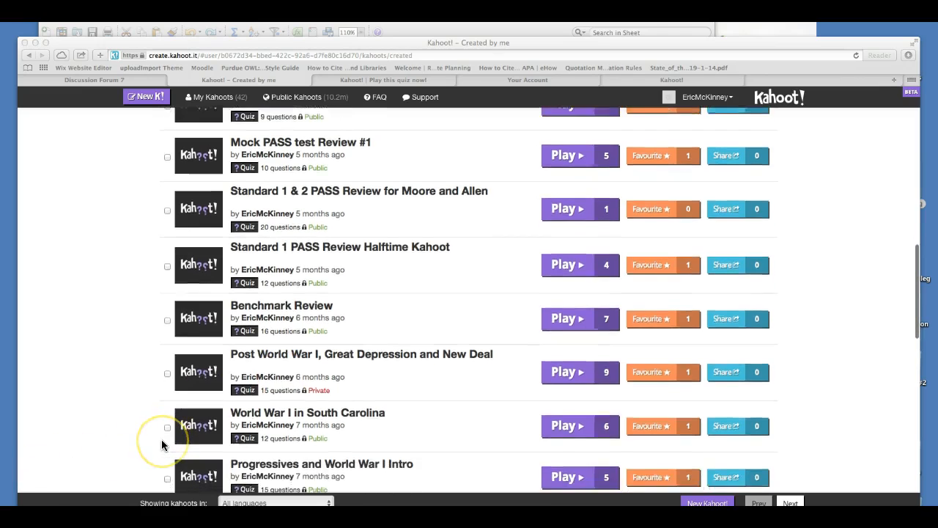
scroll(163, 445, "down", 1)
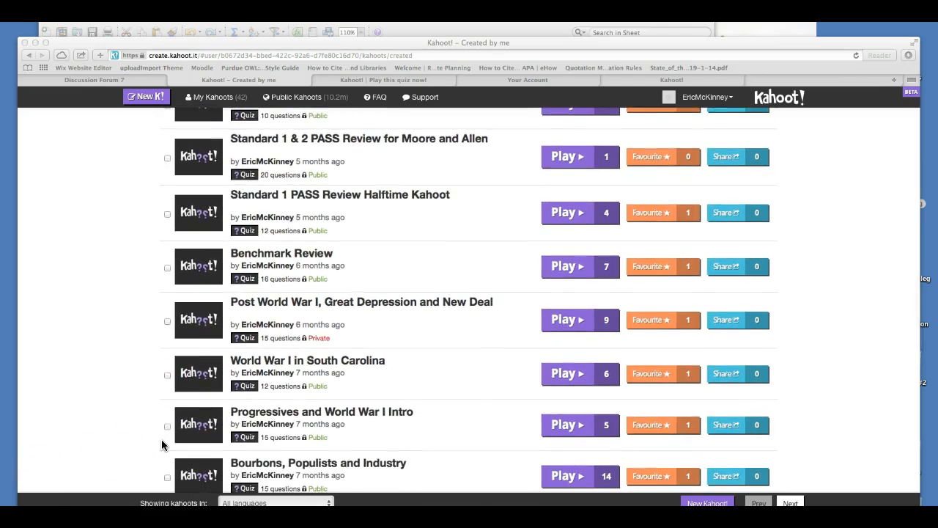
scroll(163, 445, "down", 1)
scroll(162, 444, "down", 2)
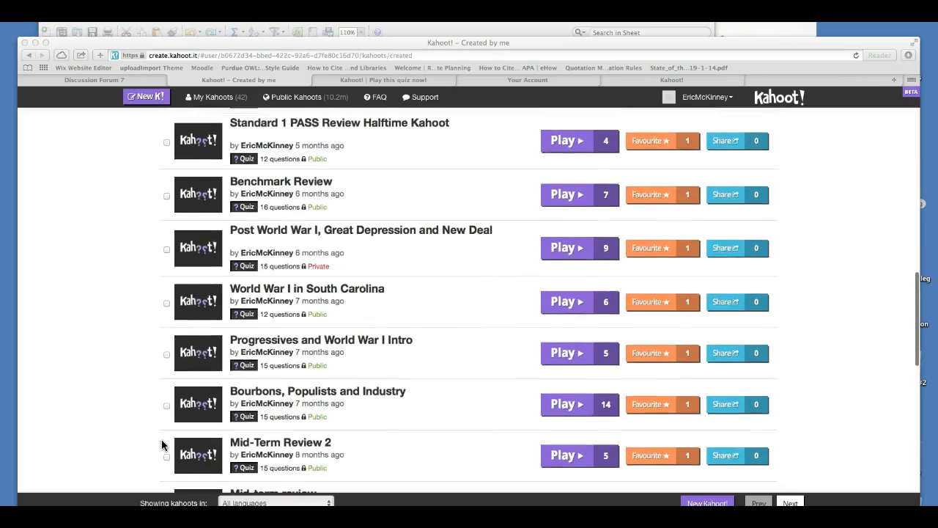
scroll(162, 444, "down", 1)
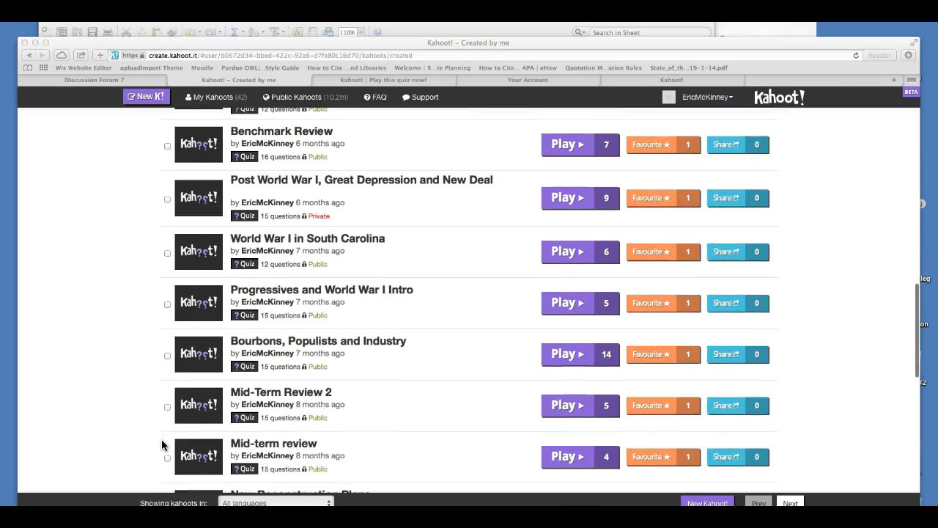